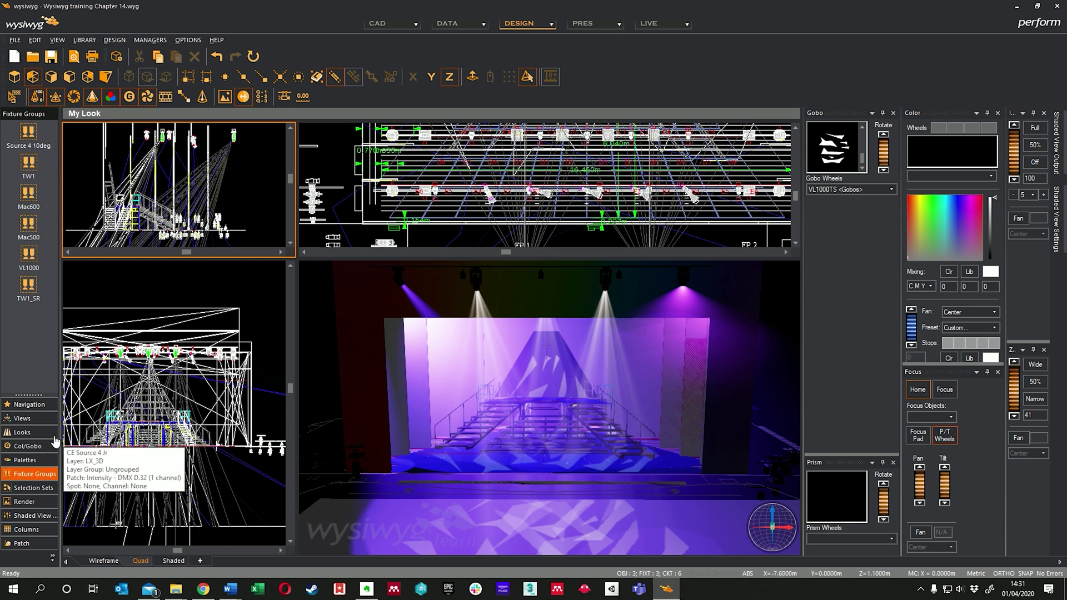
- Add a new look named Test1 below My Look in the Looks panel
click(25, 434)
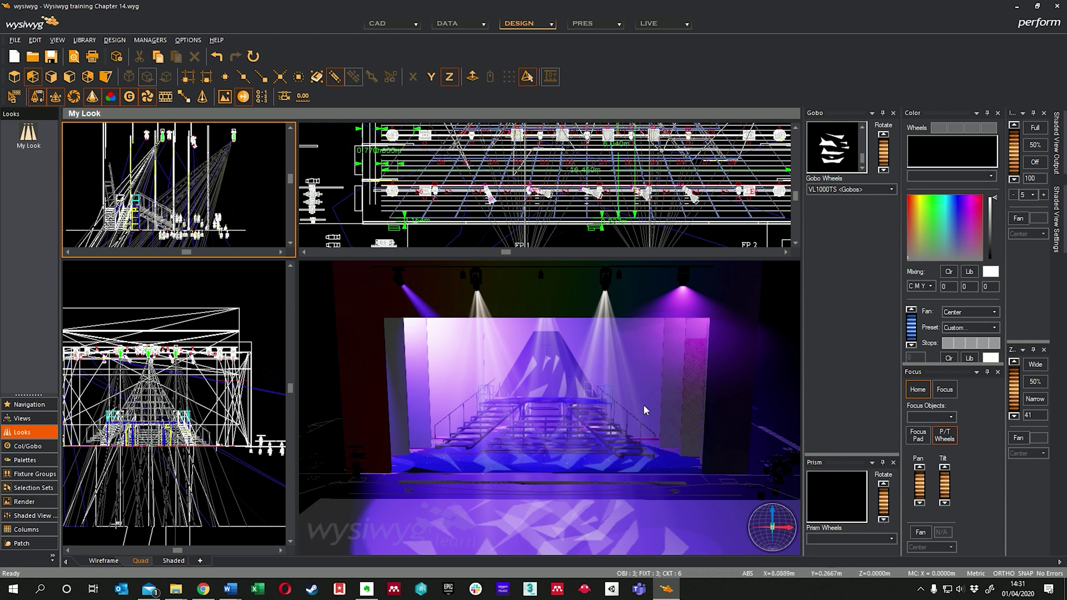
right_click(30, 167)
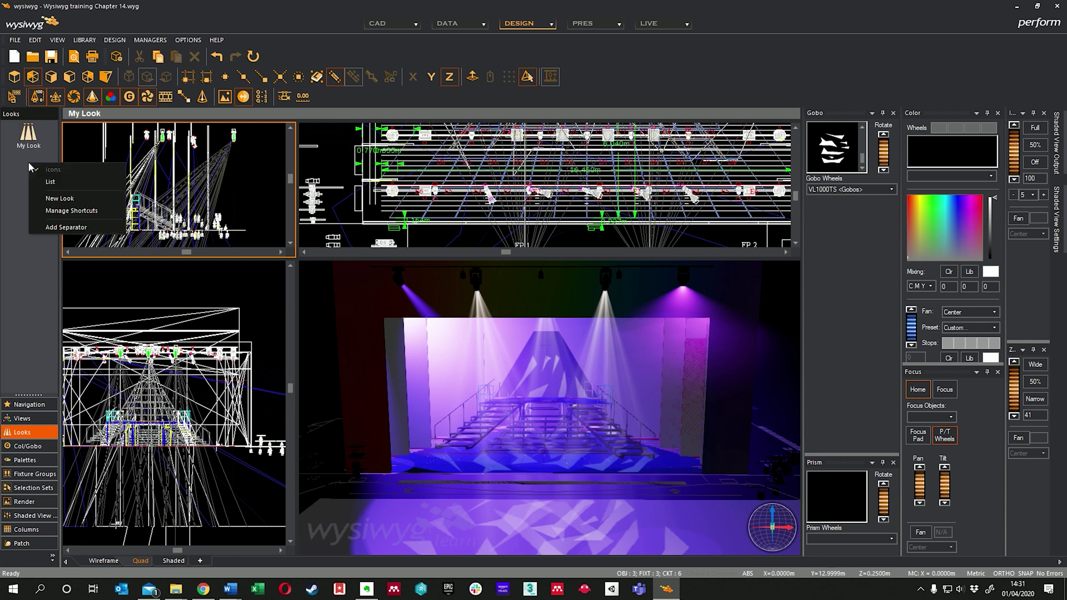
click(56, 199)
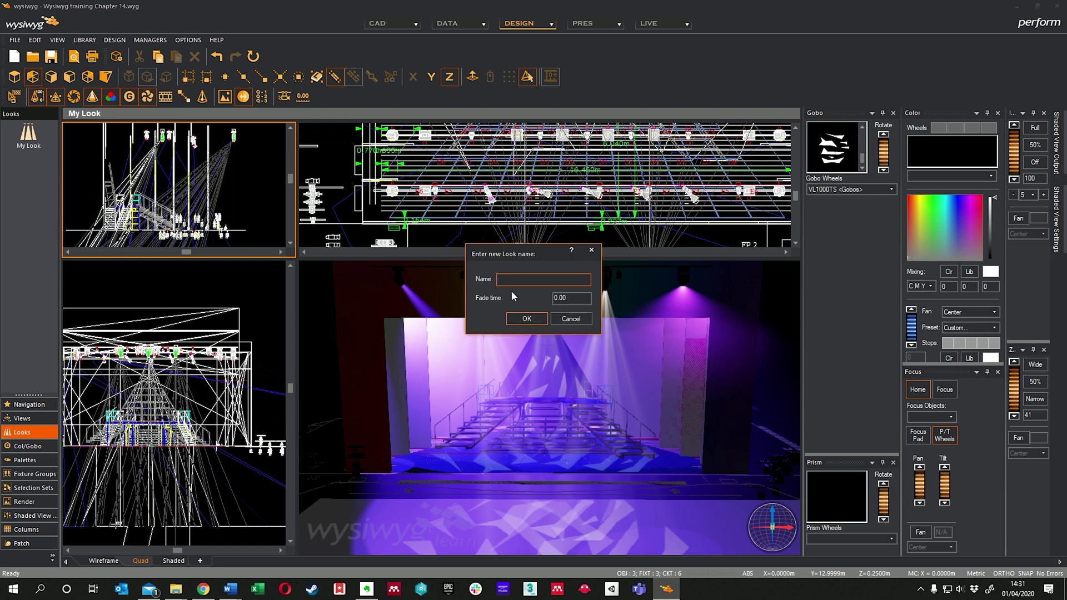
text(Test1)
key(Return)
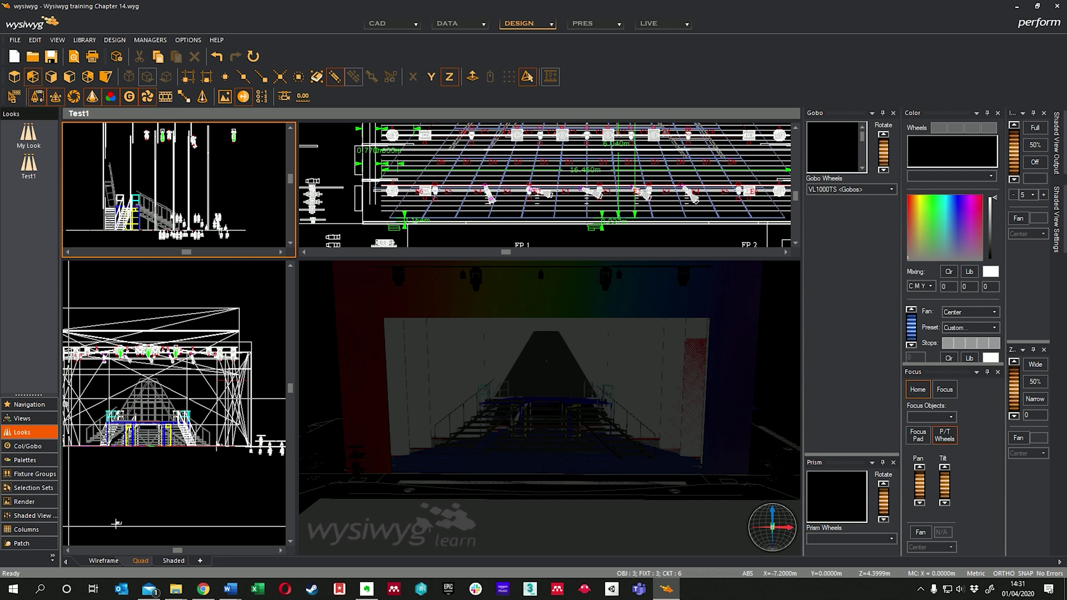
- Light the TW1 fixture group at full intensity in red with Zoom at 0
click(33, 473)
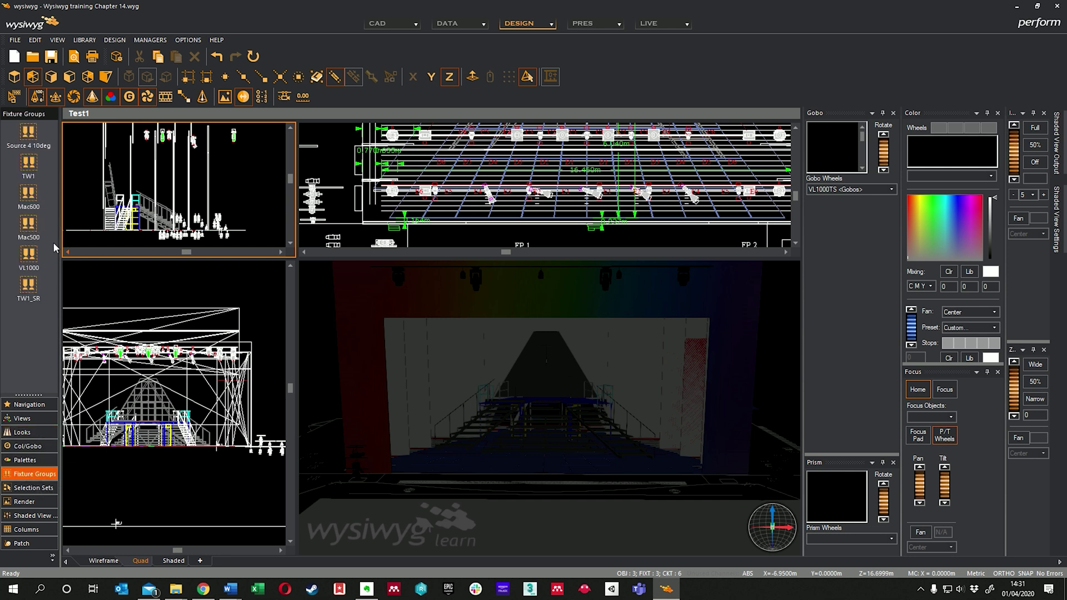
click(28, 163)
mouse_move(1015, 154)
mouse_down()
mouse_move(1016, 135)
mouse_move(1012, 145)
mouse_up()
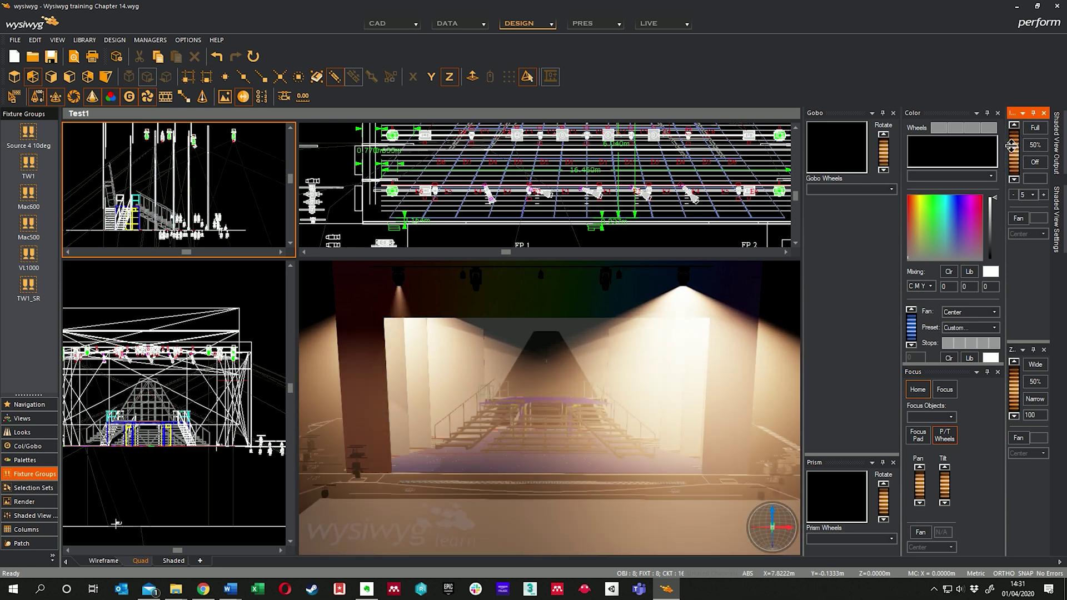
click(934, 232)
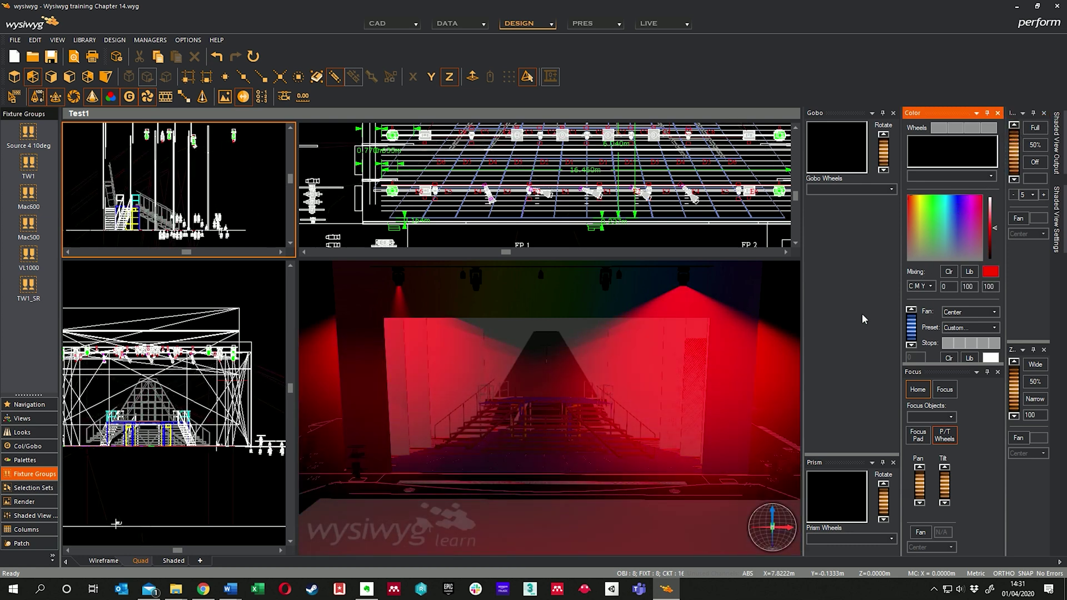
drag(1014, 386, 1004, 396)
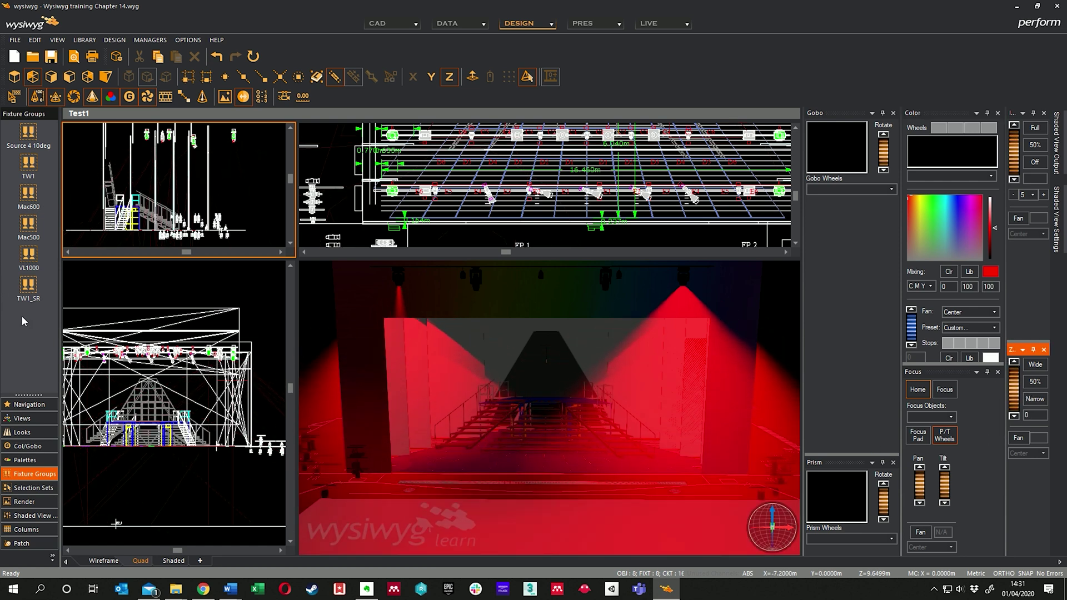
click(27, 432)
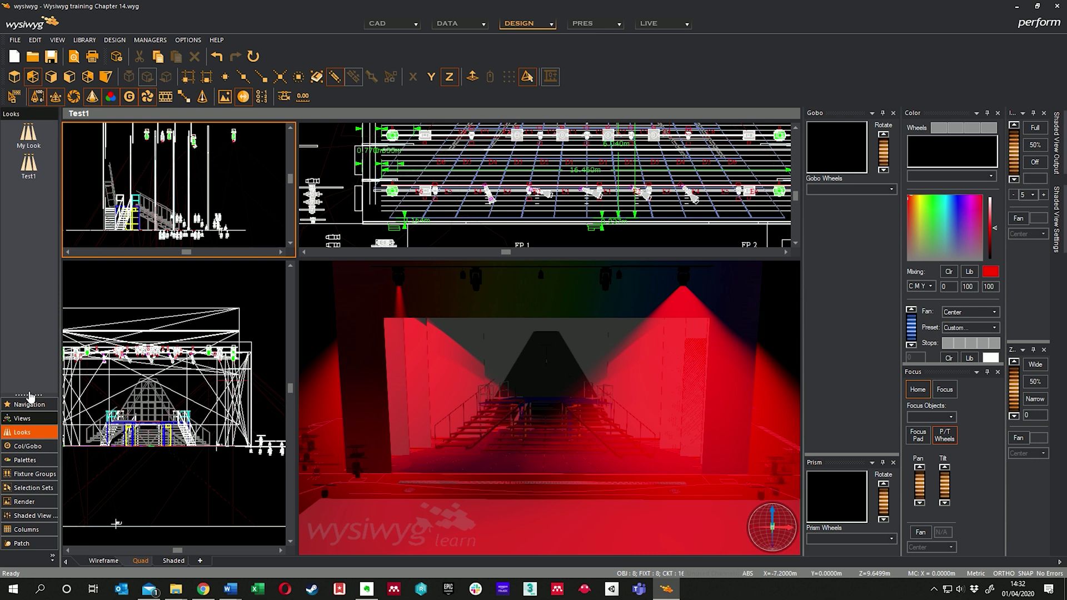
- Create a new look named Test2 with a 3-second fade time
right_click(31, 201)
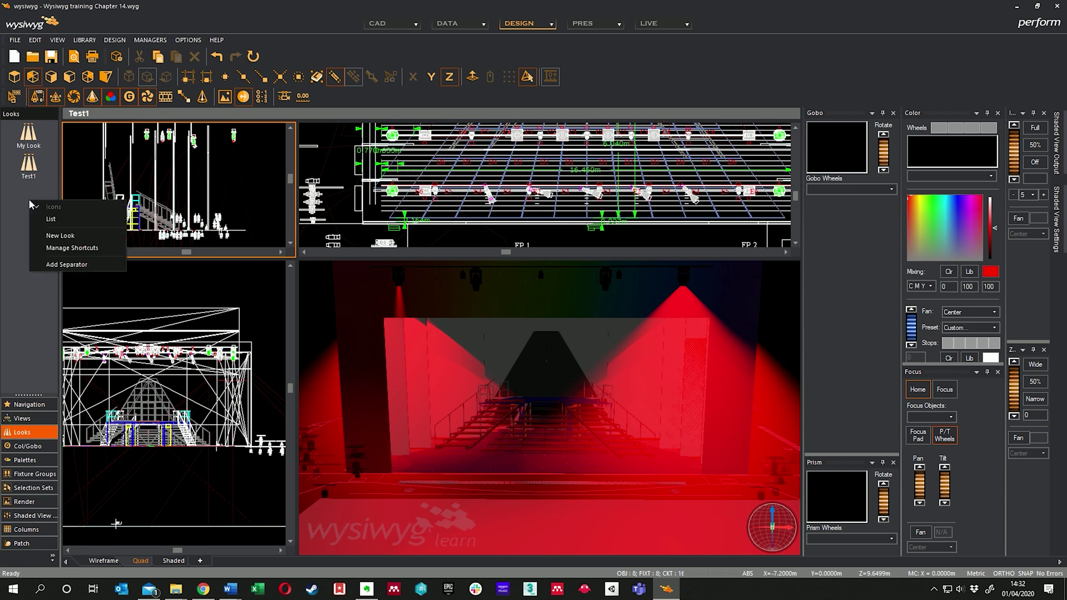
click(60, 236)
text(Test2)
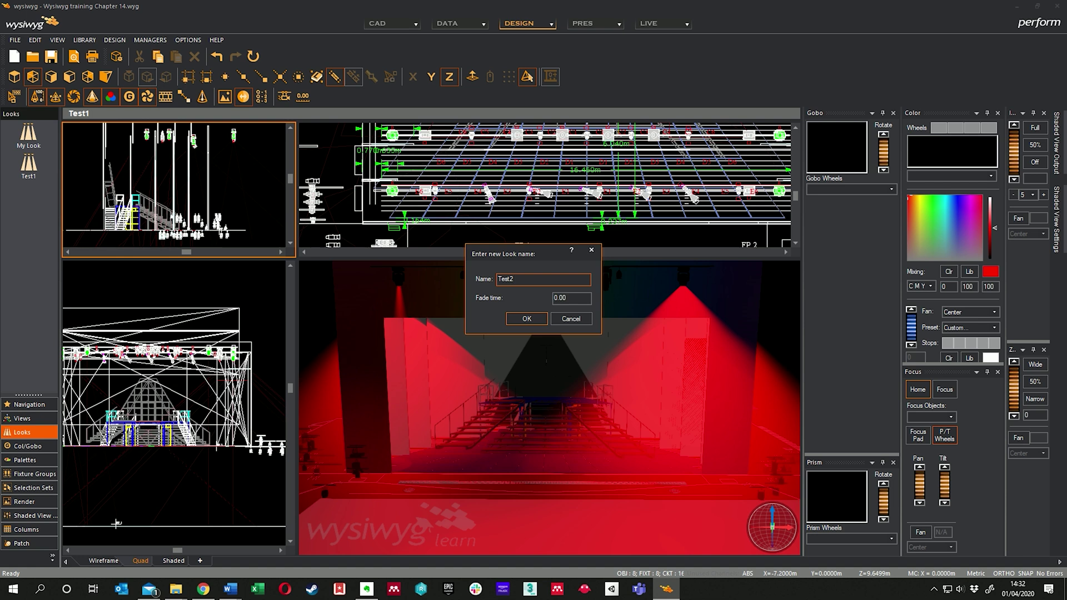
double_click(586, 299)
text(3)
click(526, 319)
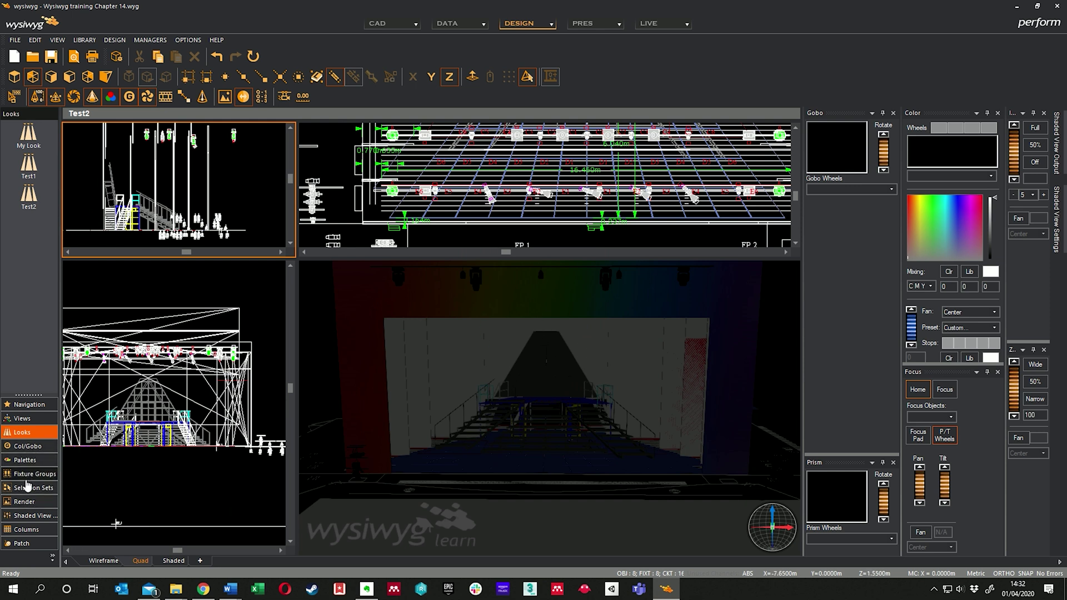
- Raise the TW1 wash intensity and mix it to a deep green
click(30, 477)
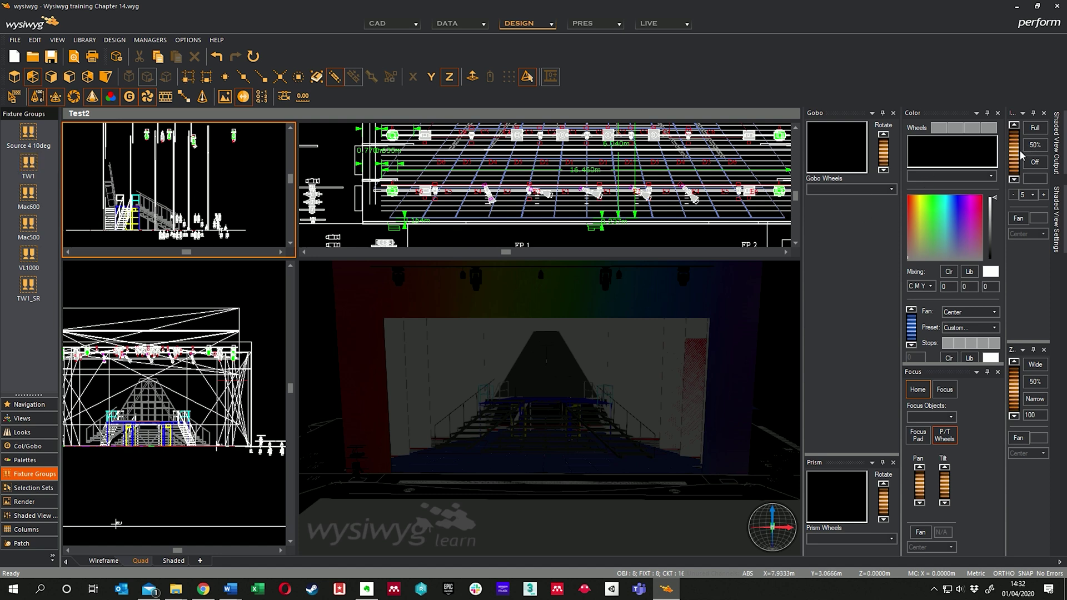
drag(1019, 149, 1021, 128)
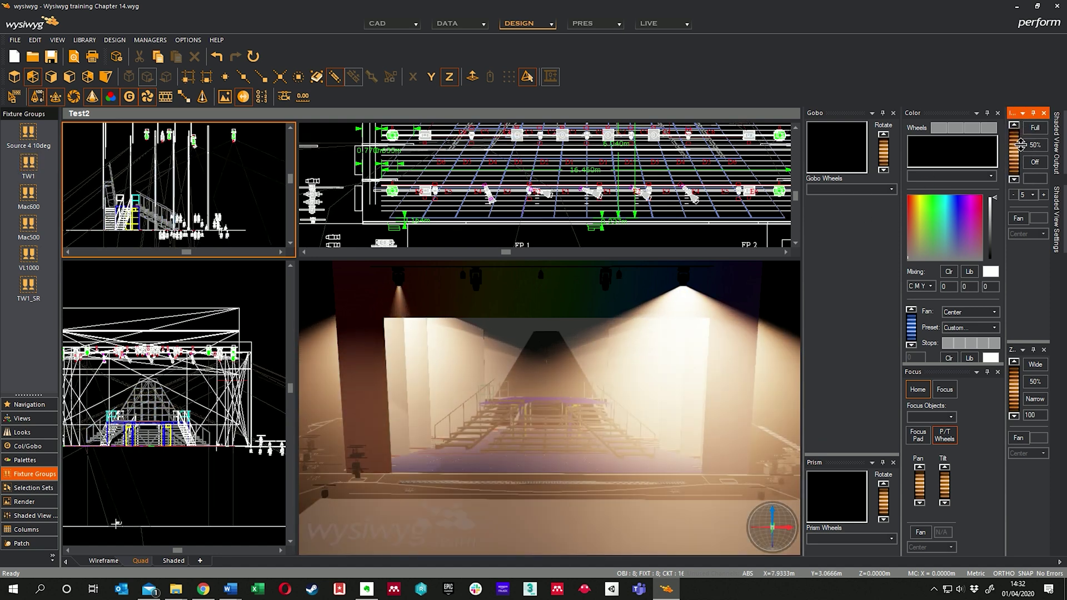
click(929, 193)
drag(929, 192, 934, 198)
click(1014, 384)
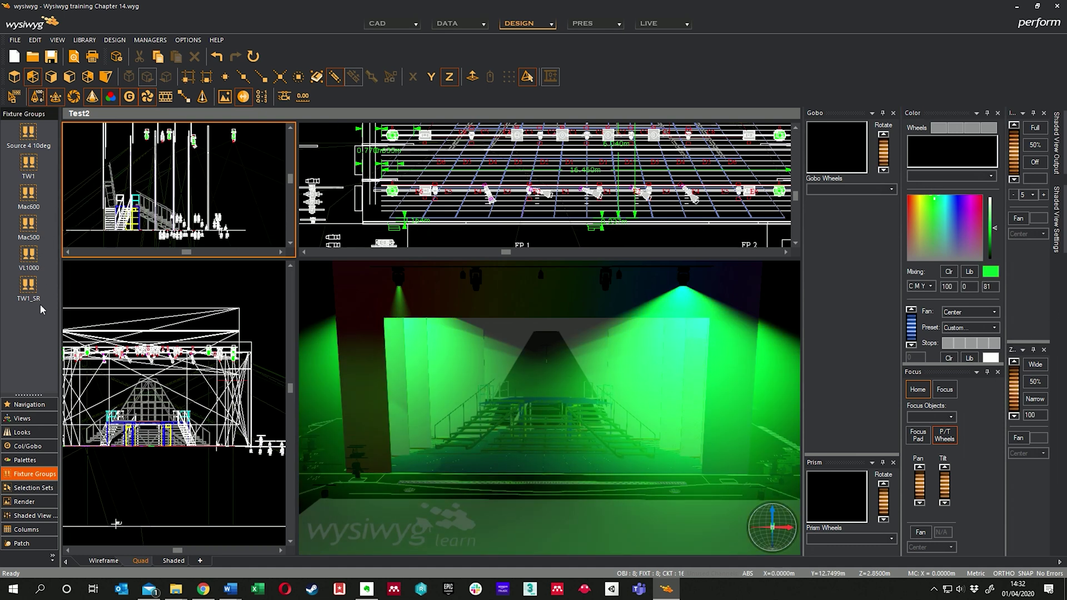
- Bring the VL1000s to full, tilt them onto the stage with a dotted gobo, zoom near 100
click(29, 254)
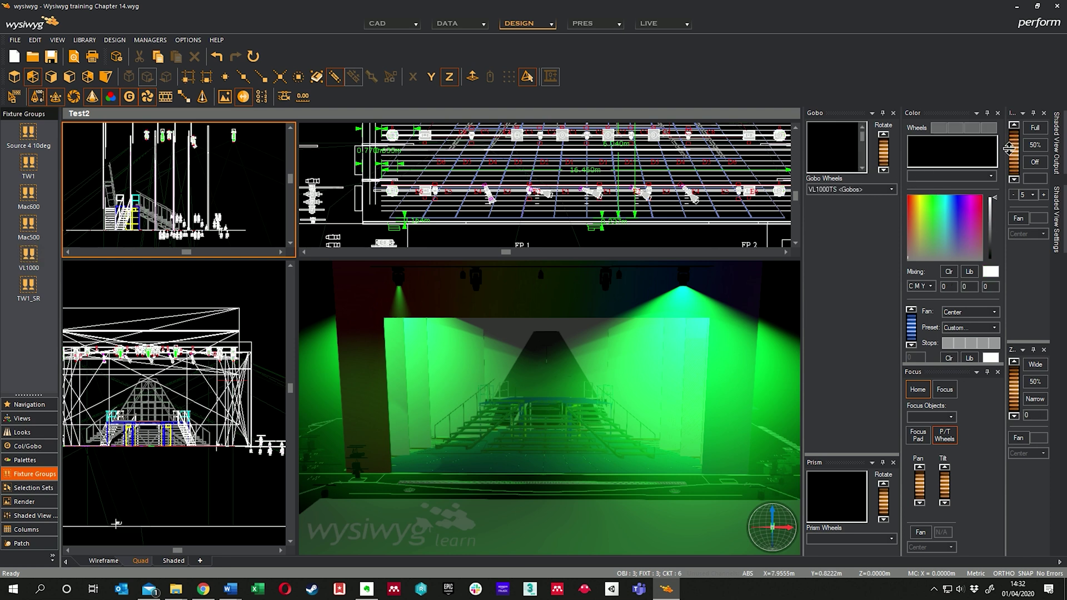
click(1039, 128)
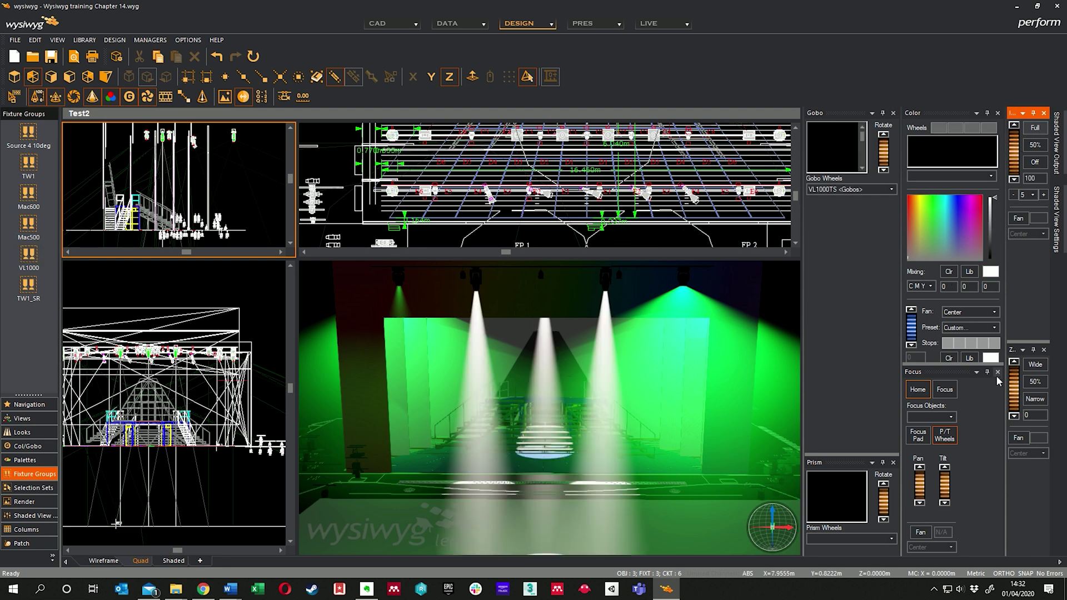
drag(940, 482, 947, 463)
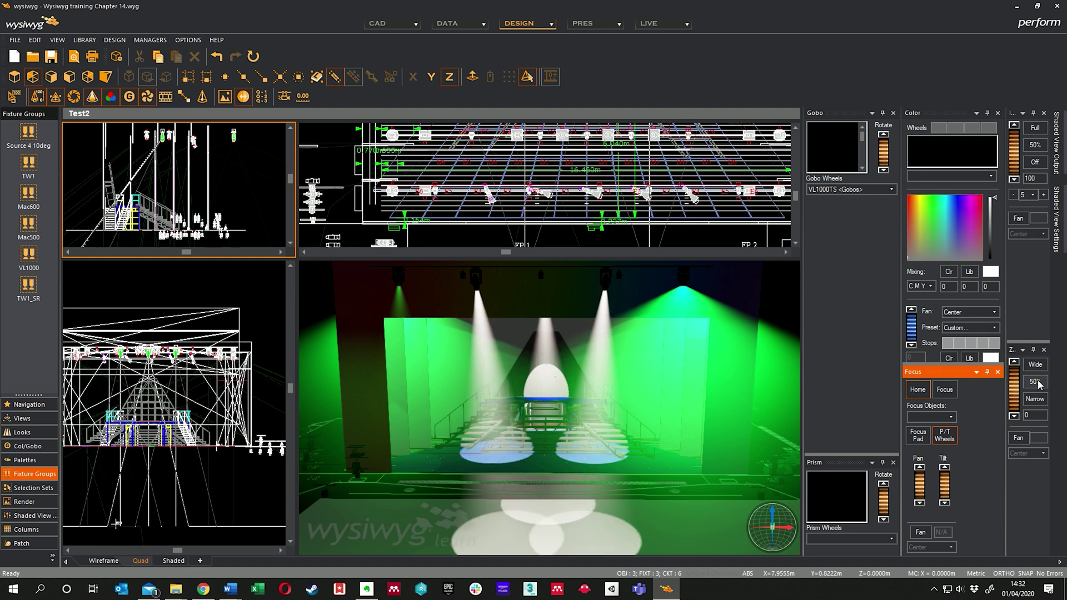
drag(1019, 392, 1014, 357)
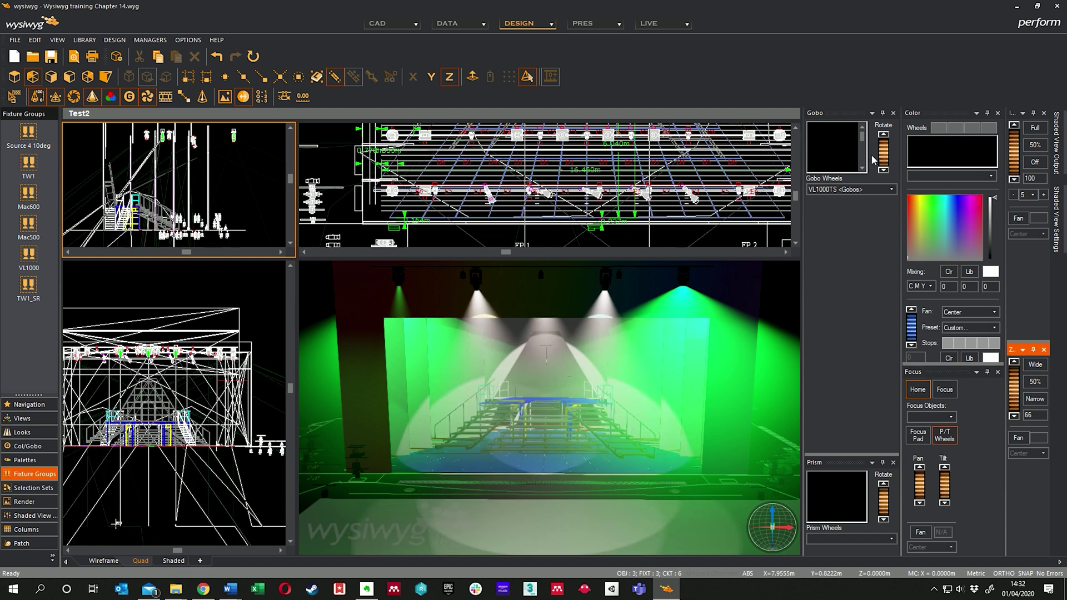
click(863, 170)
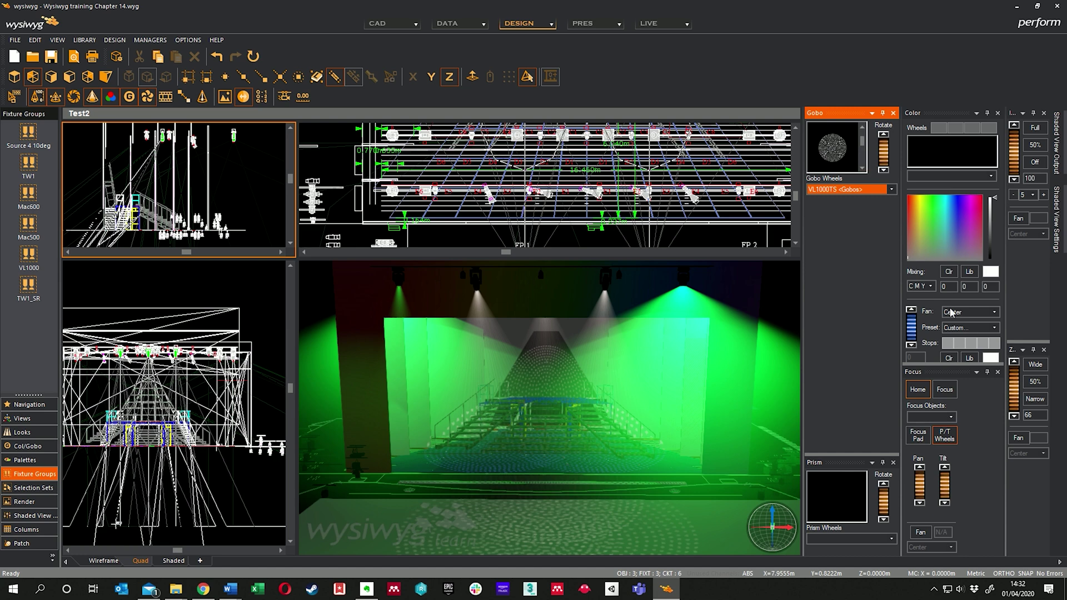
drag(1014, 393, 1017, 349)
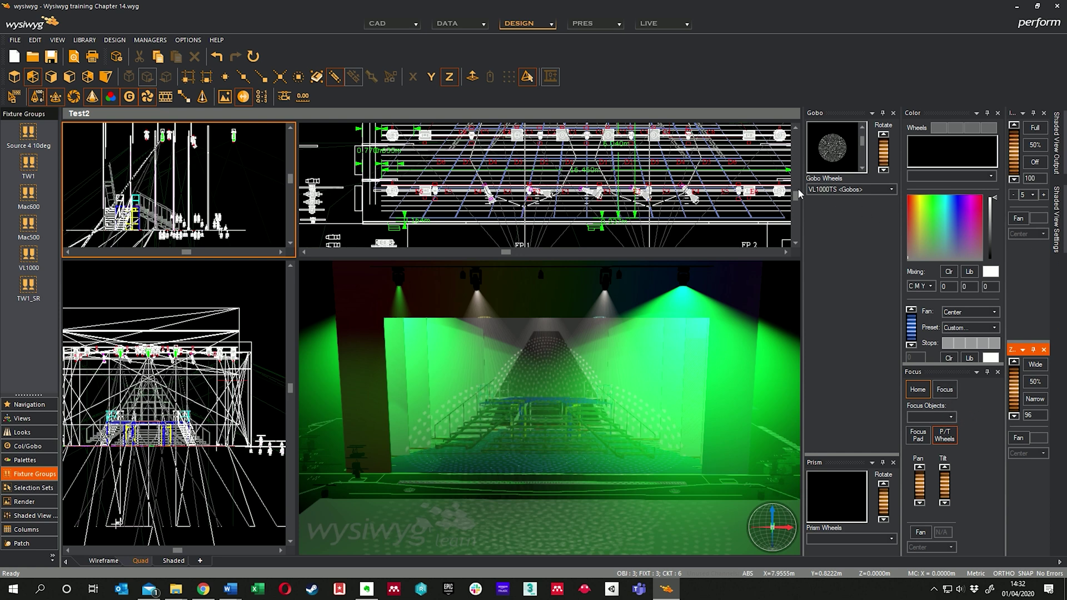
- Recall My Look, Test1 and Test2 in turn, ending with Test2's 3-second fade
click(22, 436)
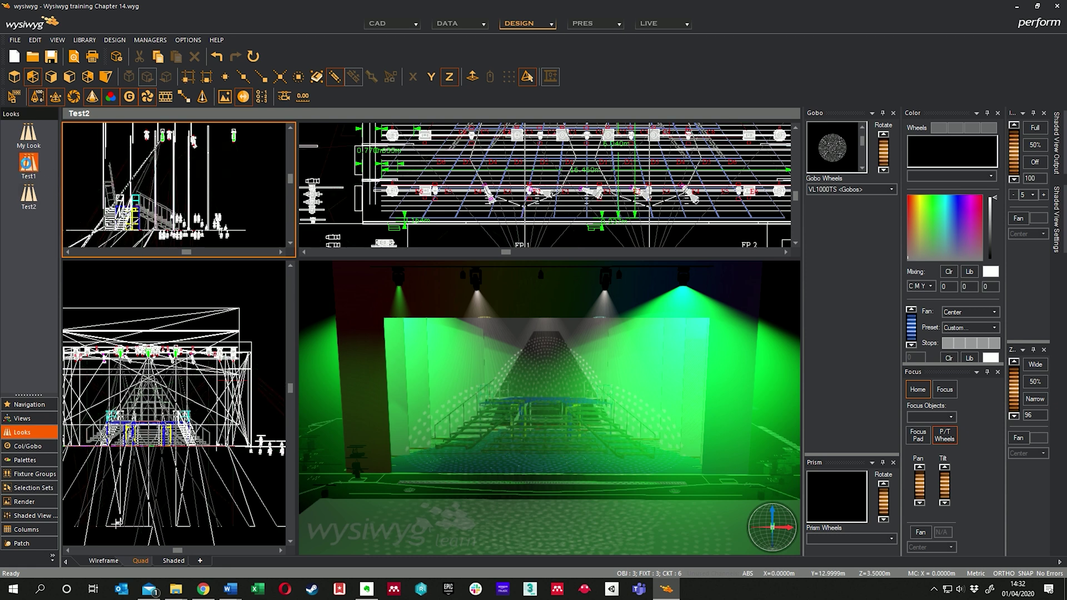
click(29, 164)
click(29, 135)
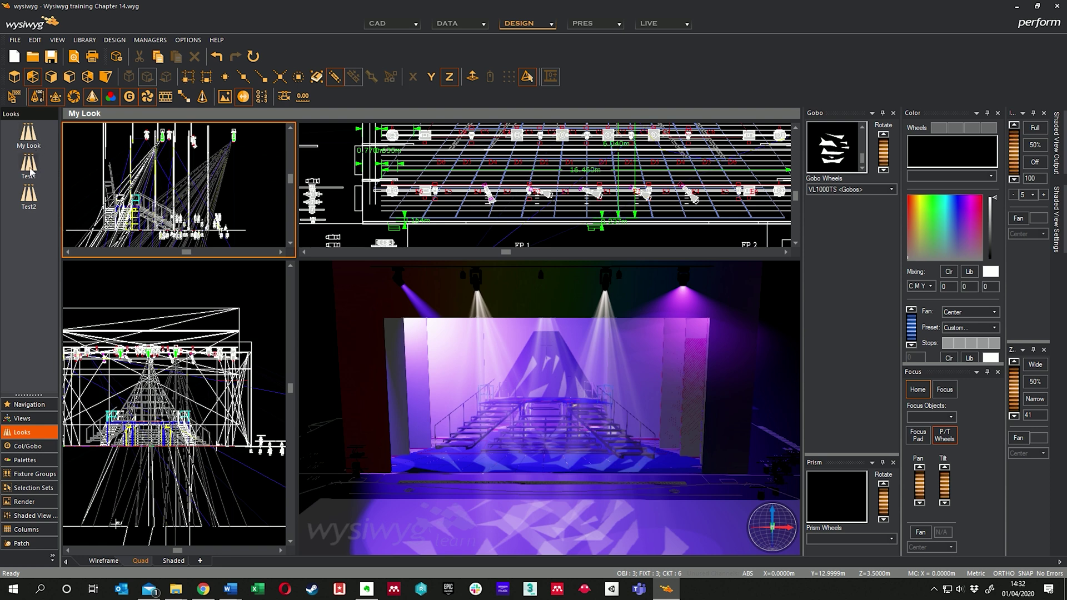
click(29, 164)
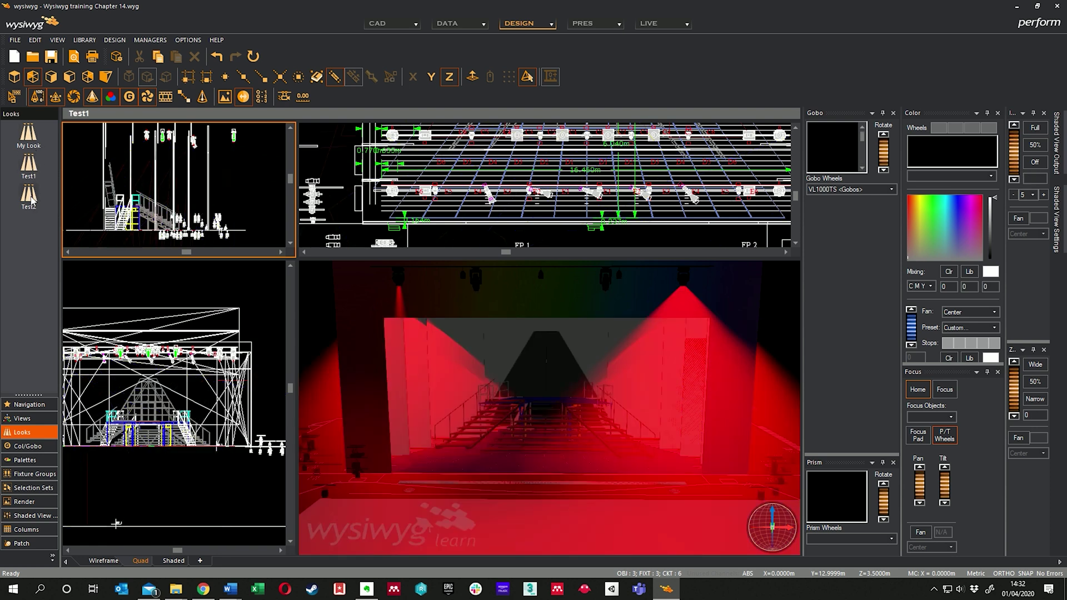
click(28, 196)
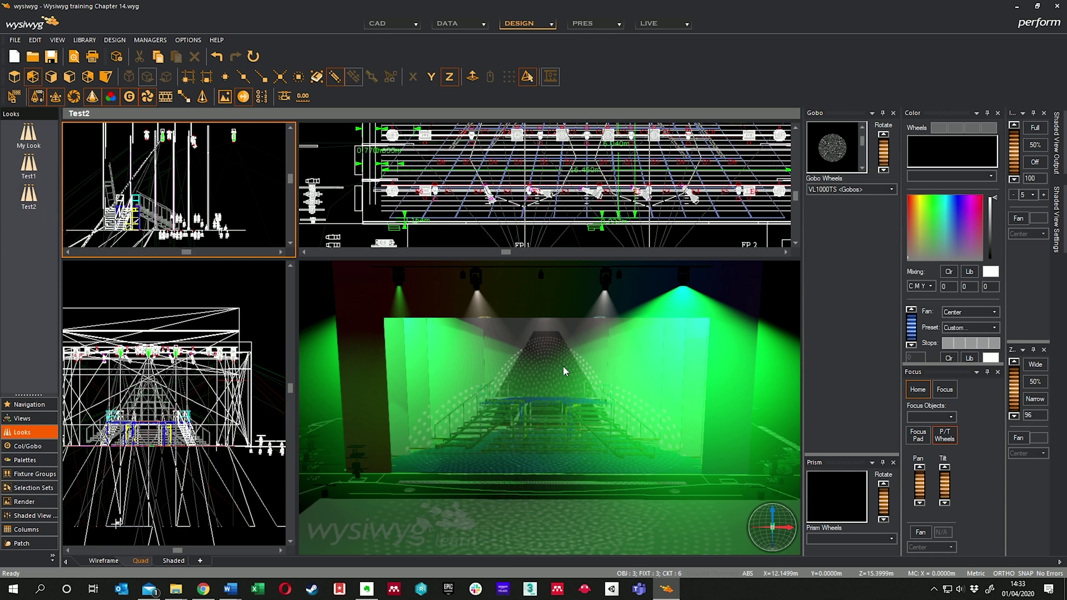
double_click(28, 165)
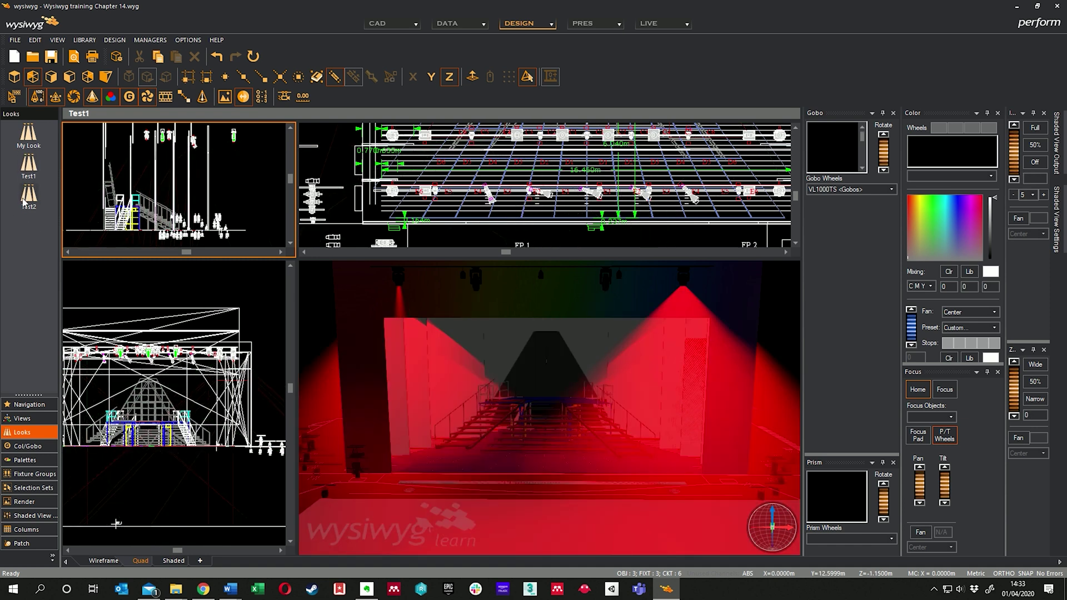
double_click(30, 197)
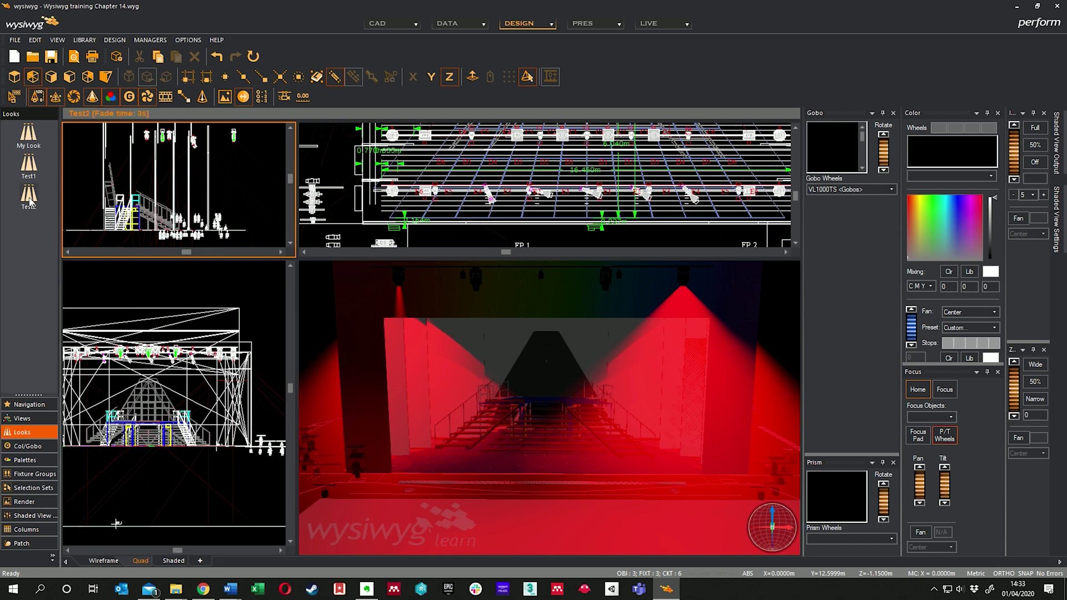